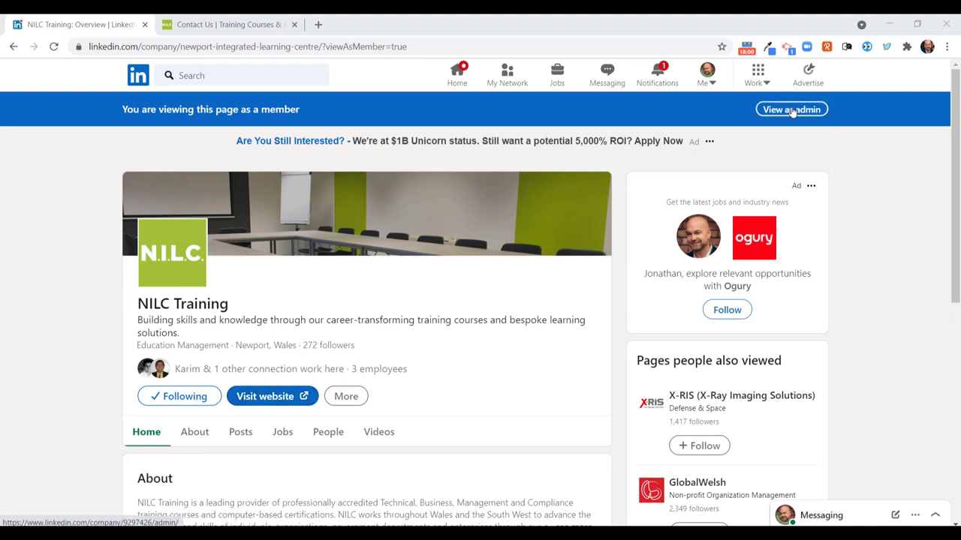
- Open the NILC Training page's admin editor at the custom button settings
{"action": "left_click", "coordinate": [792, 111]}
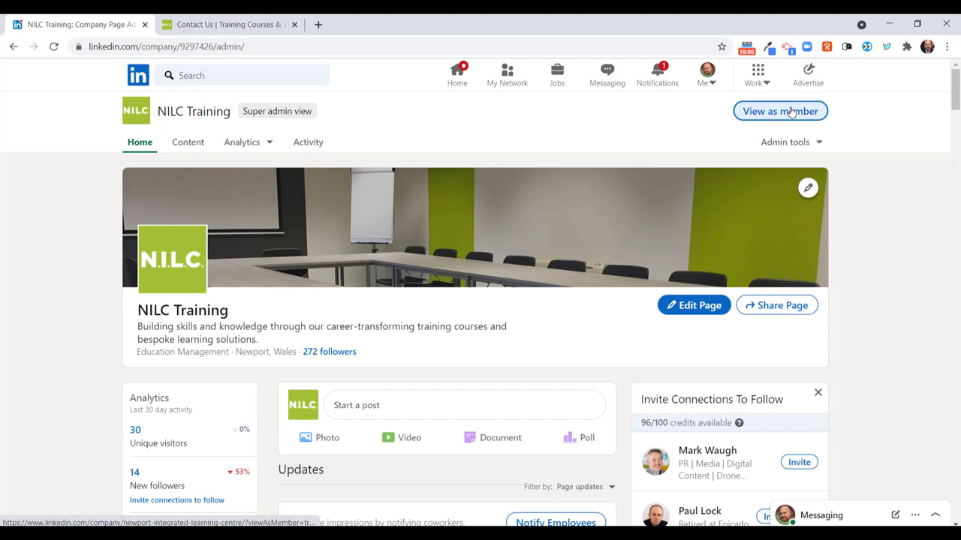
{"action": "left_click", "coordinate": [698, 308]}
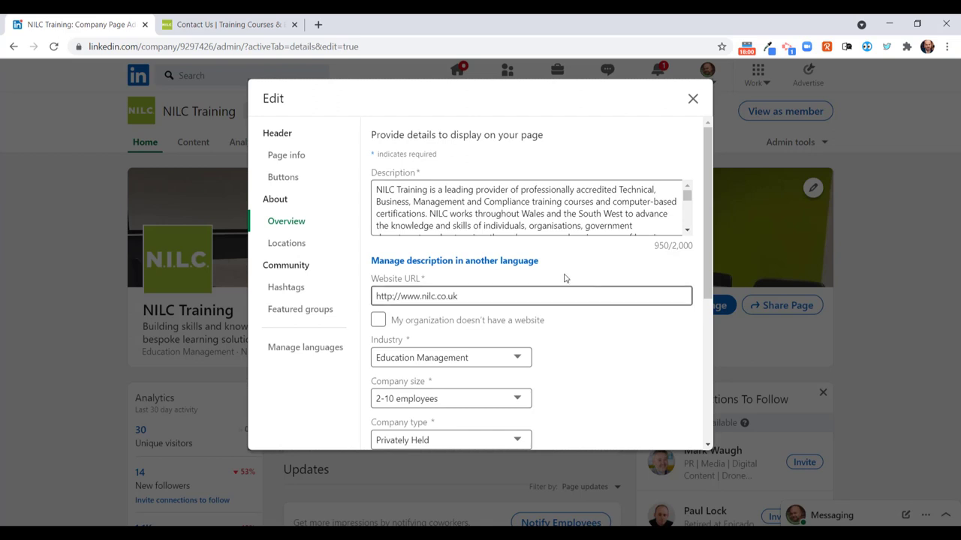
{"action": "left_click", "coordinate": [288, 179]}
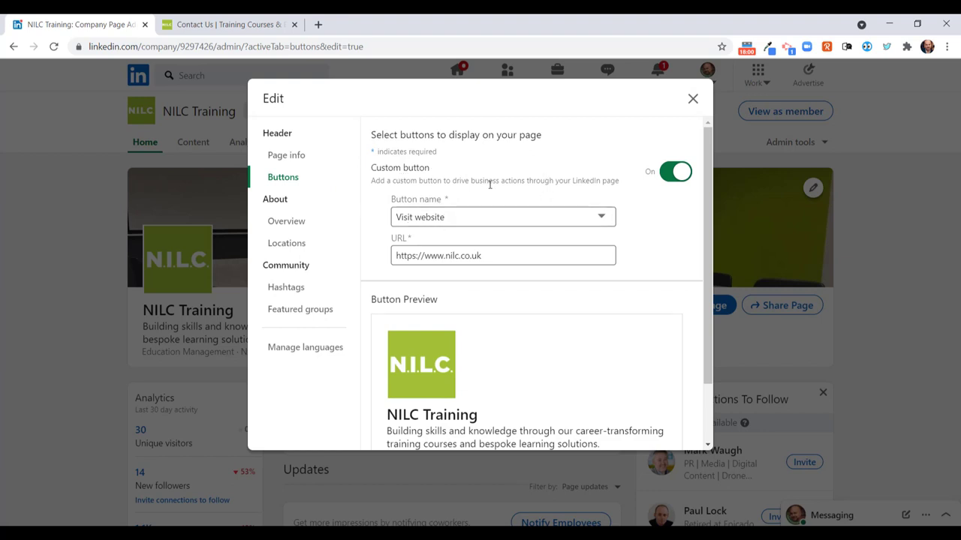
{"action": "scroll", "coordinate": [489, 183], "scroll_direction": "down", "scroll_amount": 2}
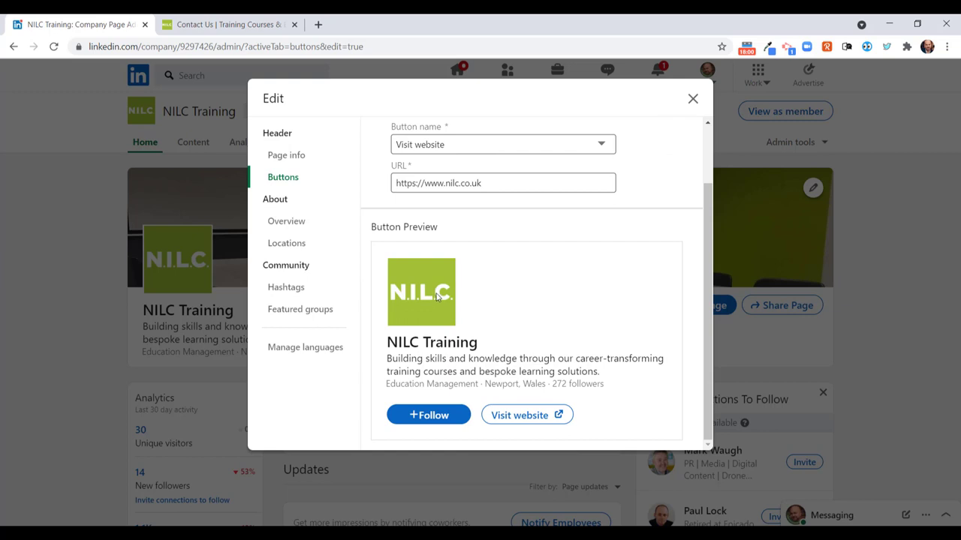
{"action": "scroll", "coordinate": [436, 296], "scroll_direction": "up", "scroll_amount": 2}
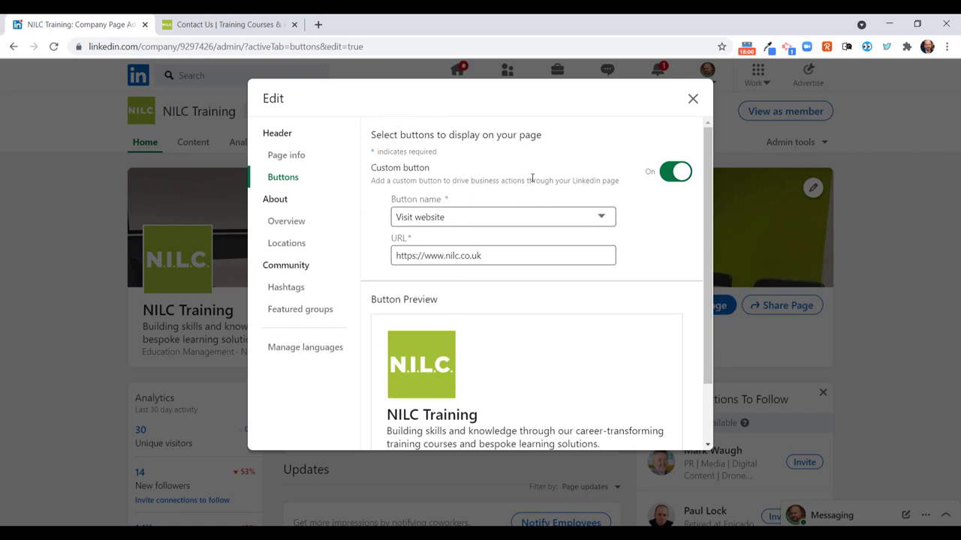
{"action": "left_click", "coordinate": [682, 173]}
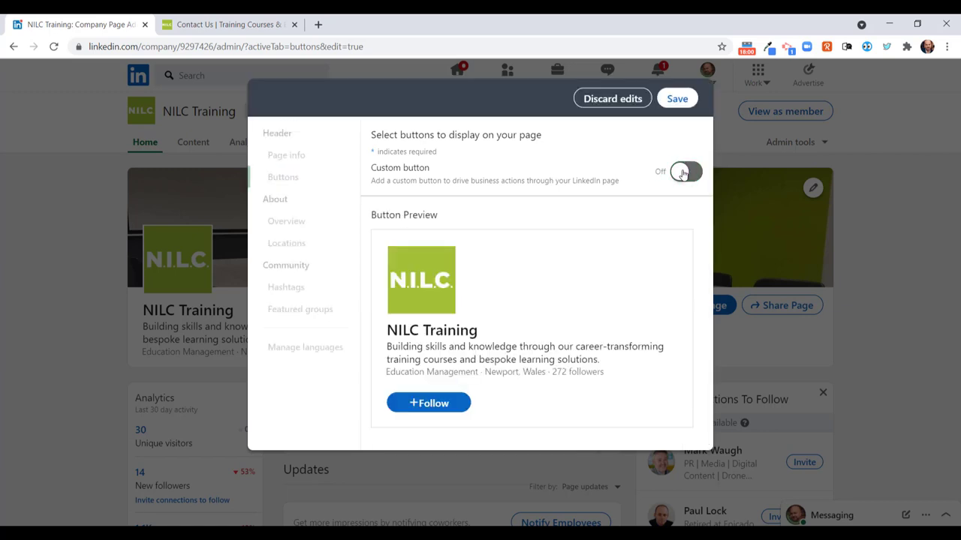
{"action": "left_click", "coordinate": [681, 173]}
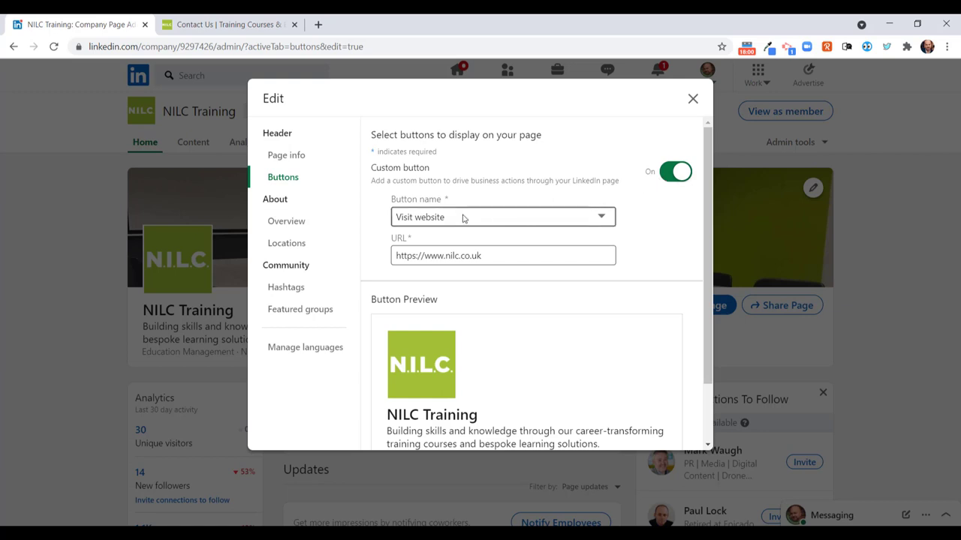
{"action": "left_click", "coordinate": [471, 262]}
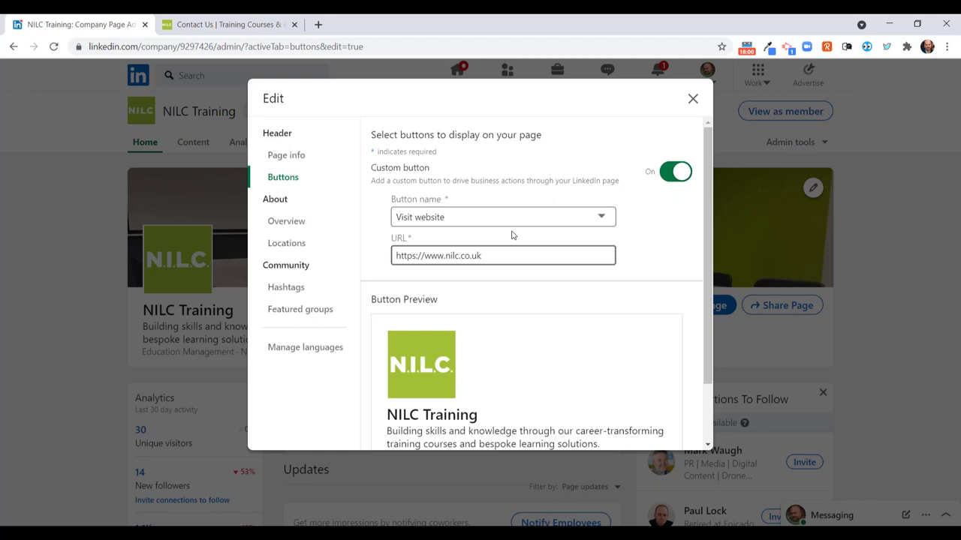
{"action": "left_click", "coordinate": [532, 217]}
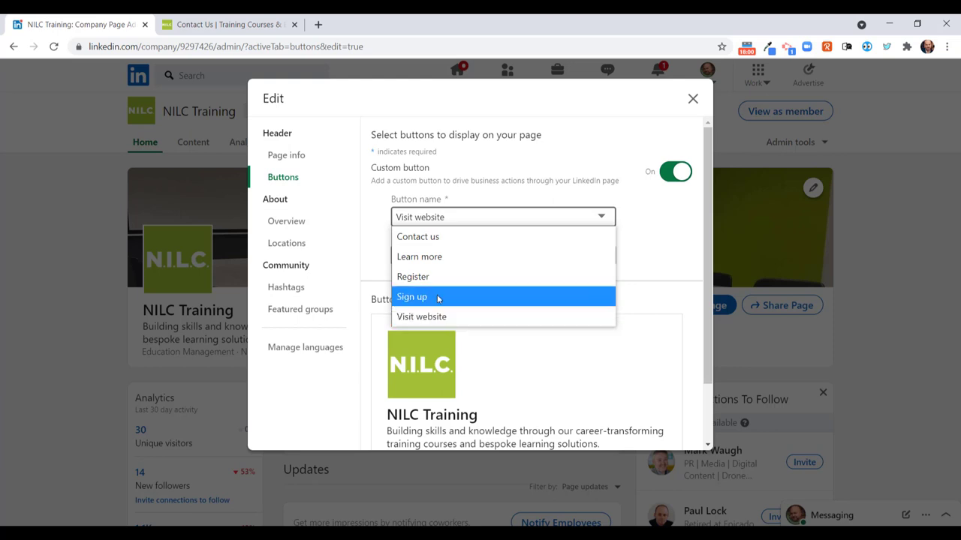
{"action": "left_click", "coordinate": [453, 238]}
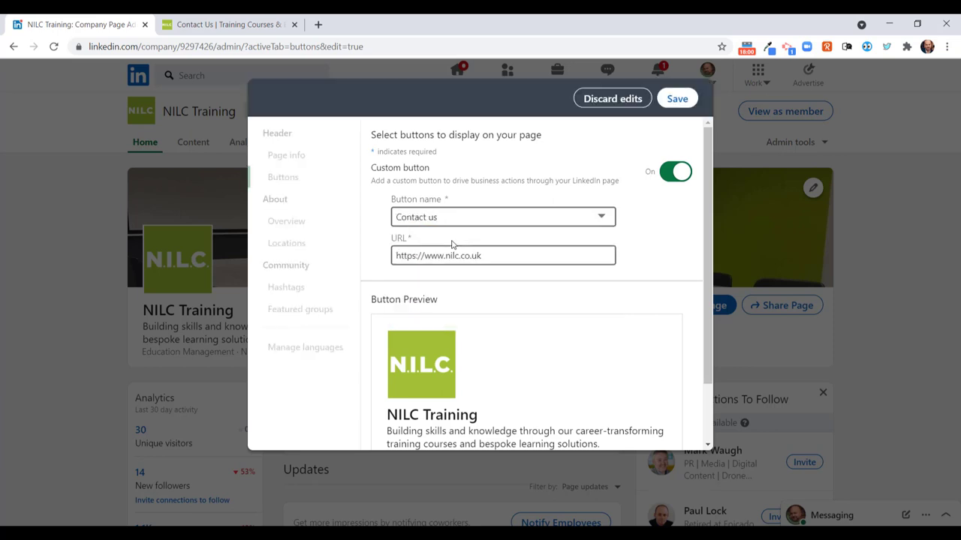
{"action": "left_click_drag", "start_coordinate": [503, 258], "coordinate": [356, 248]}
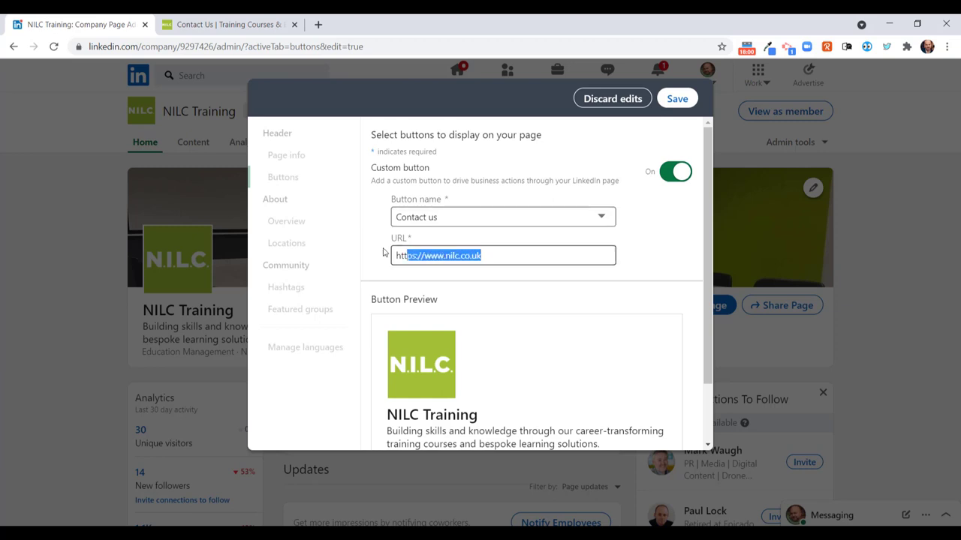
{"action": "type", "text": "https://www.nilc.co.uk/contact/"}
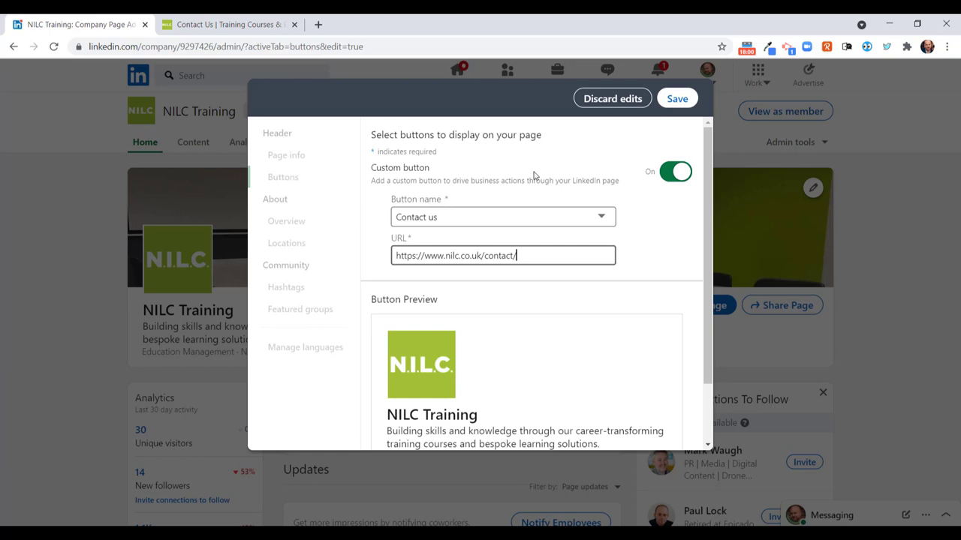
- Save the Contact us button, skip sharing the edits, and view the page as a member
{"action": "left_click", "coordinate": [679, 101]}
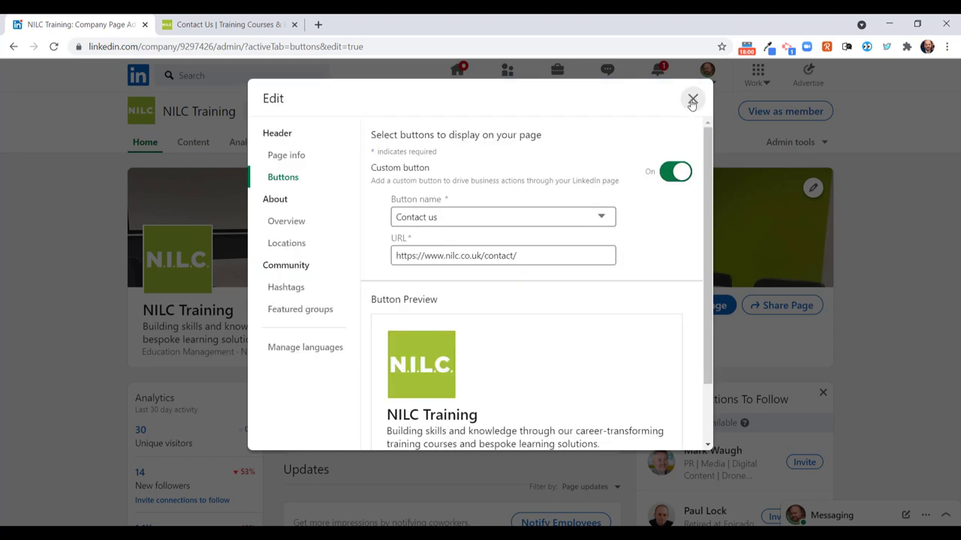
{"action": "left_click", "coordinate": [692, 100]}
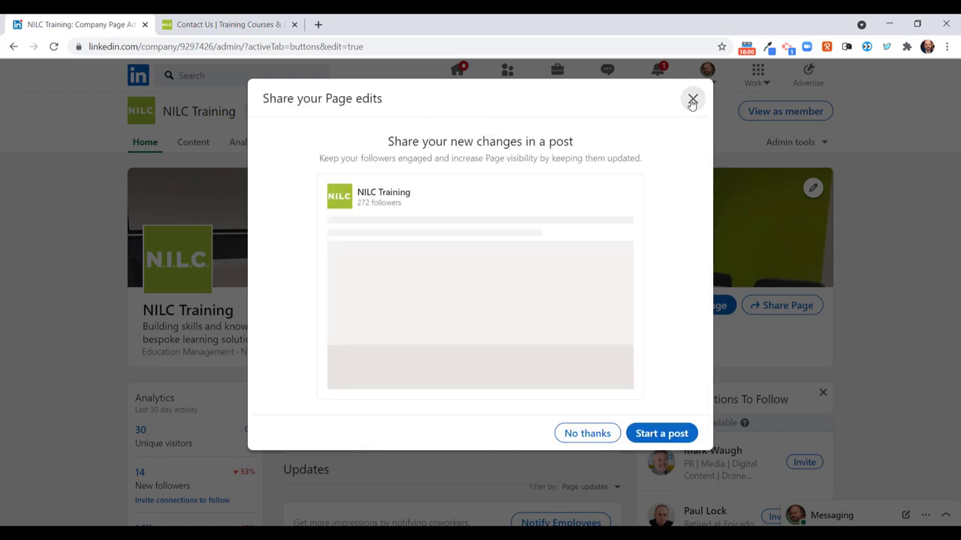
{"action": "left_click", "coordinate": [692, 99]}
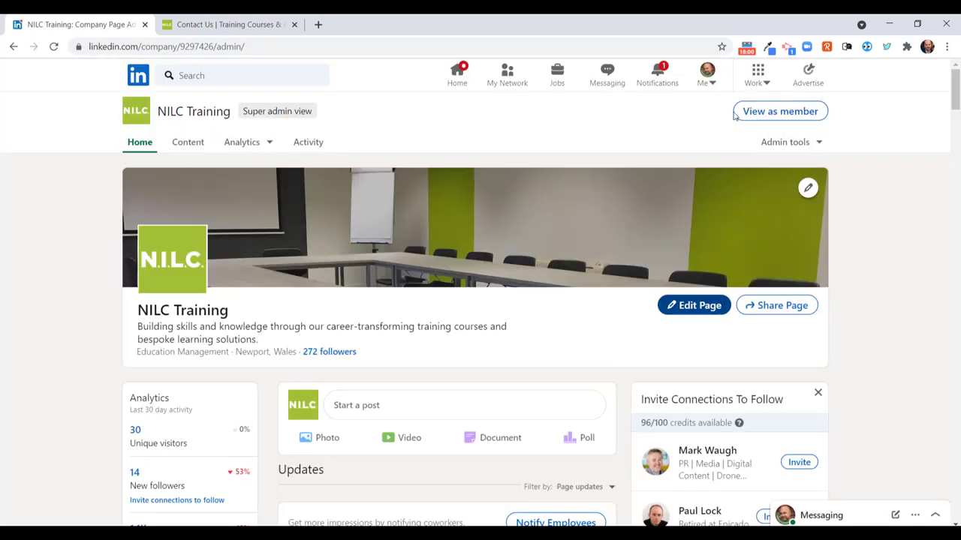
{"action": "left_click", "coordinate": [781, 113]}
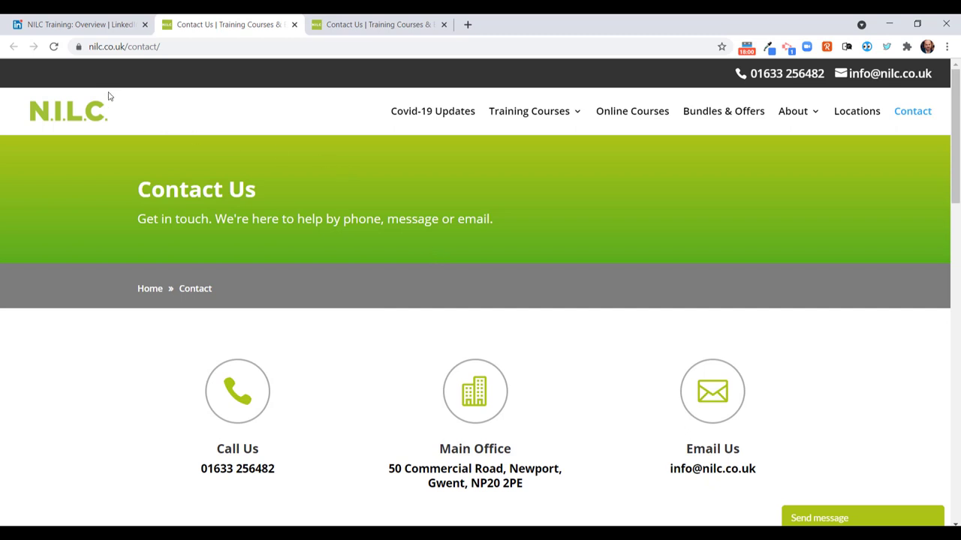
- Return from the nilc.co.uk contact page to the NILC Training LinkedIn tab
{"action": "left_click", "coordinate": [106, 25]}
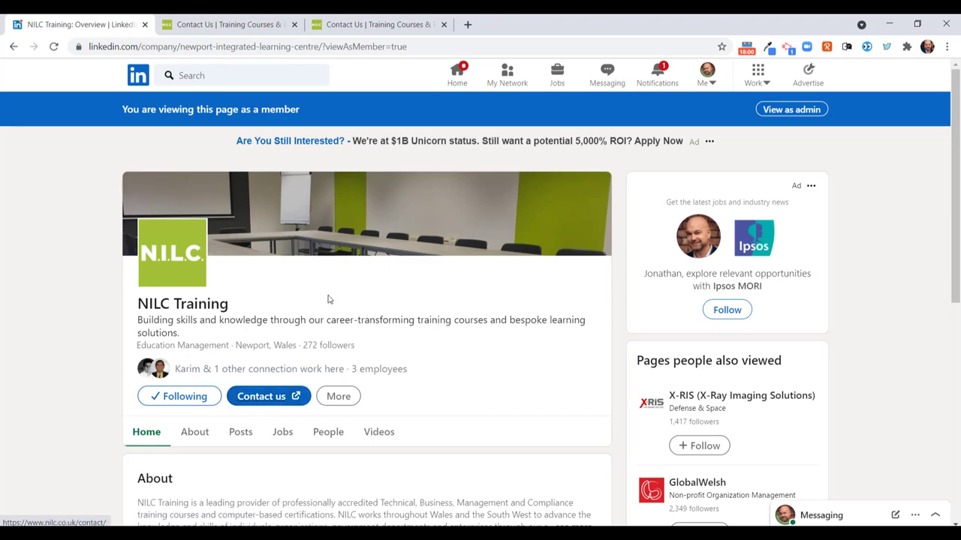
- Switch to admin view and review the dashboard's 7 custom button clicks
{"action": "left_click", "coordinate": [790, 110]}
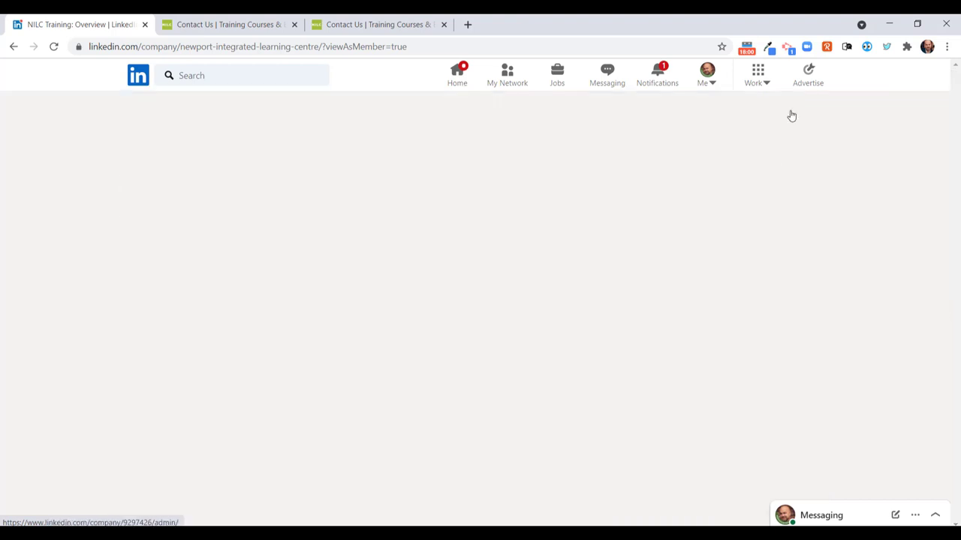
{"action": "scroll", "coordinate": [276, 341], "scroll_direction": "down", "scroll_amount": 3}
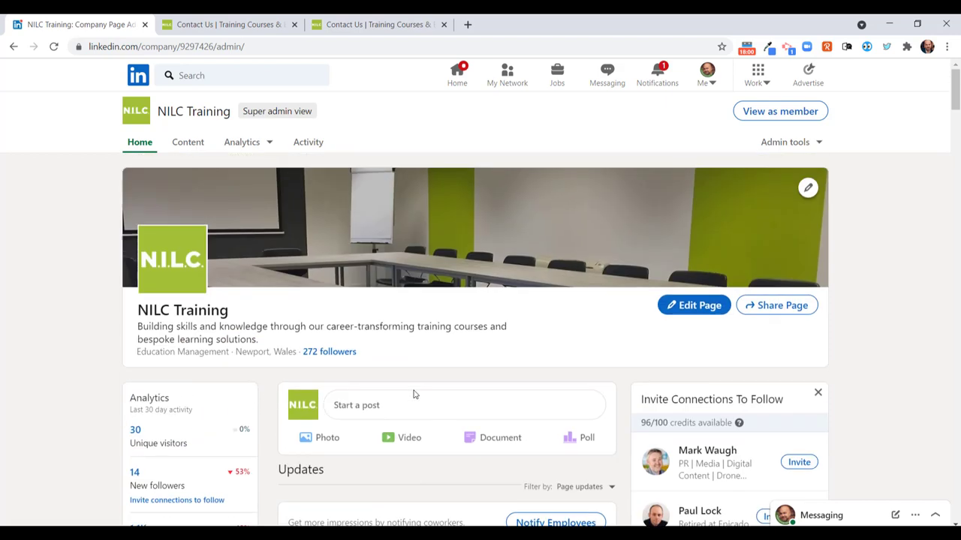
{"action": "scroll", "coordinate": [414, 393], "scroll_direction": "up", "scroll_amount": 3}
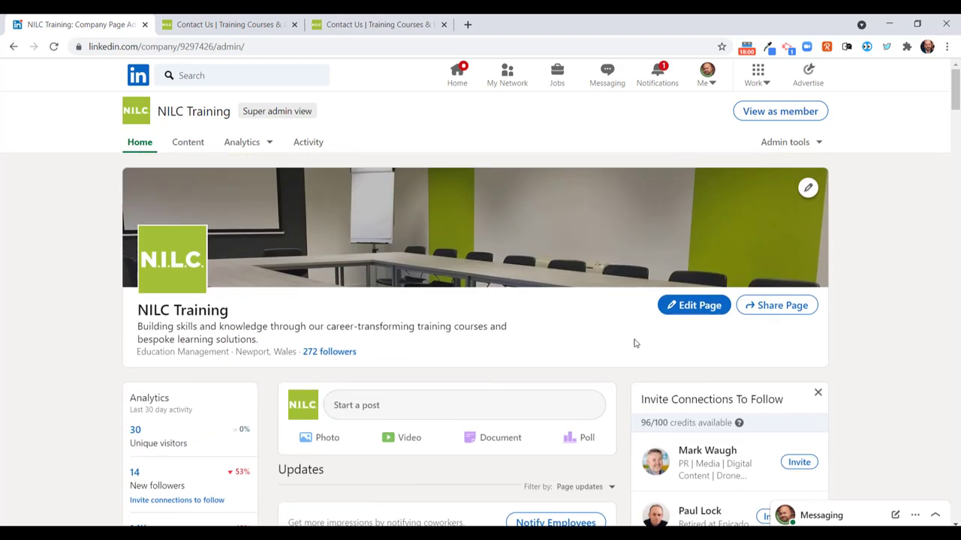
- Switch to member view to see the live Contact us button
{"action": "left_click", "coordinate": [779, 113]}
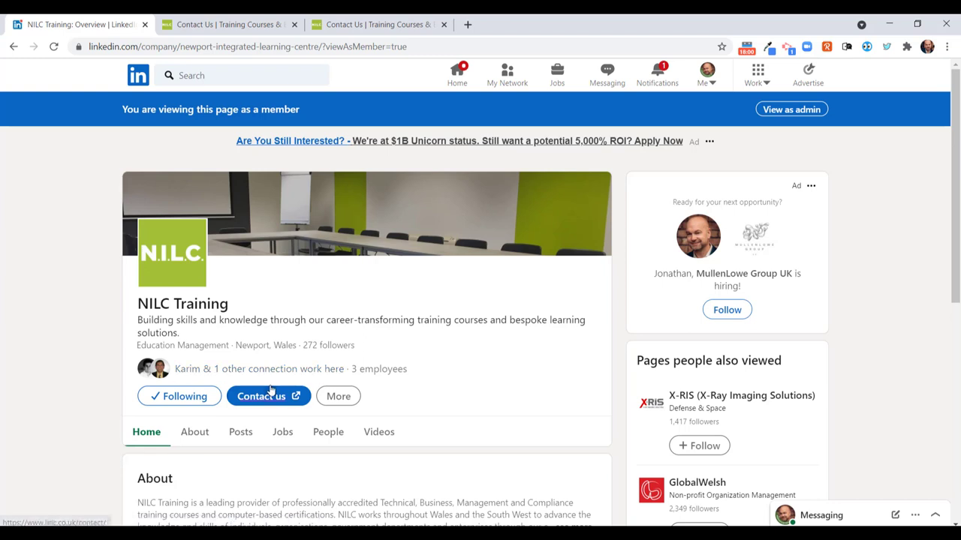